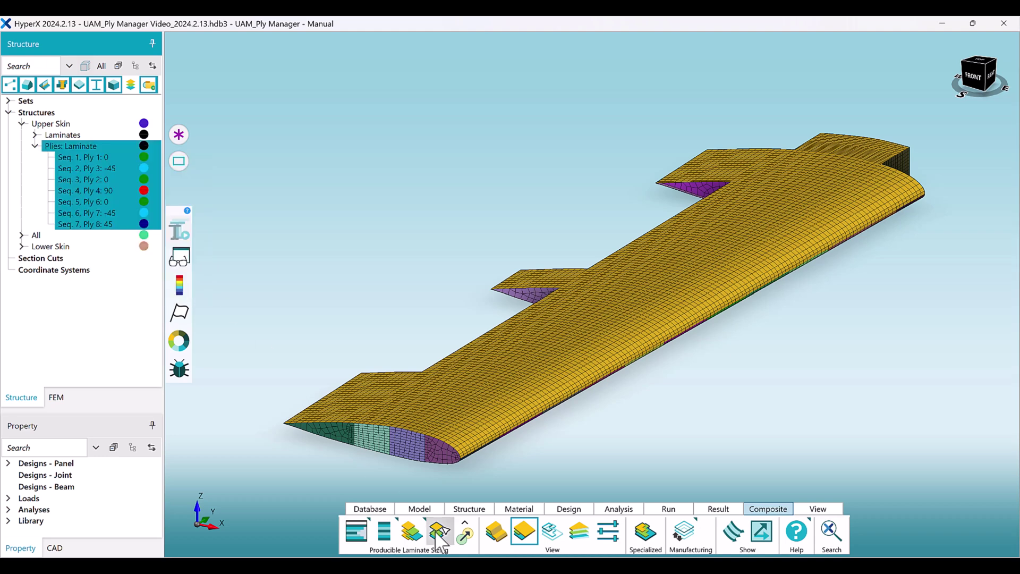
# - Open the Ply Manager for the Upper Skin plies and view the definition of Ply 1
pyautogui.click(434, 531)
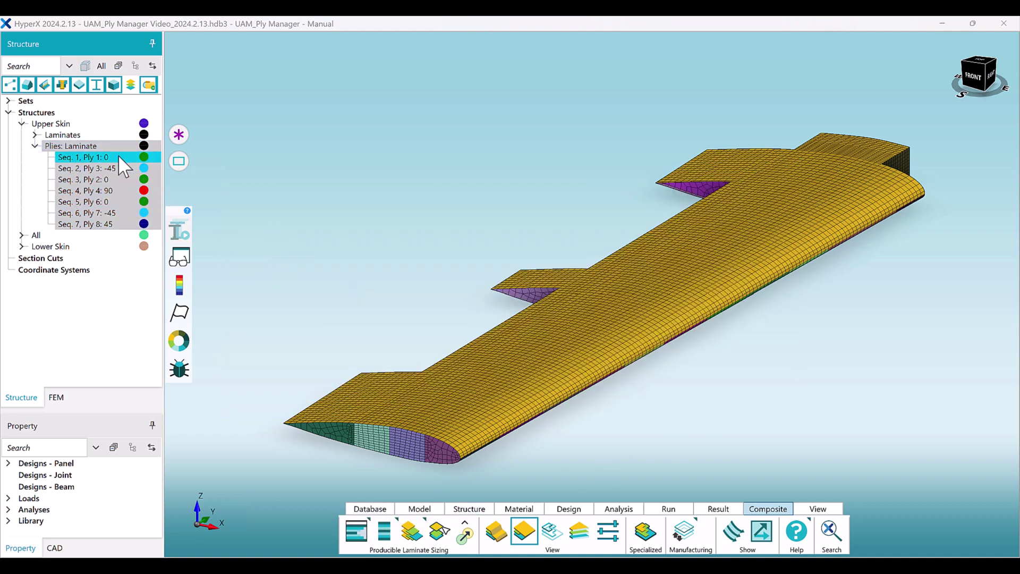
pyautogui.doubleClick(118, 157)
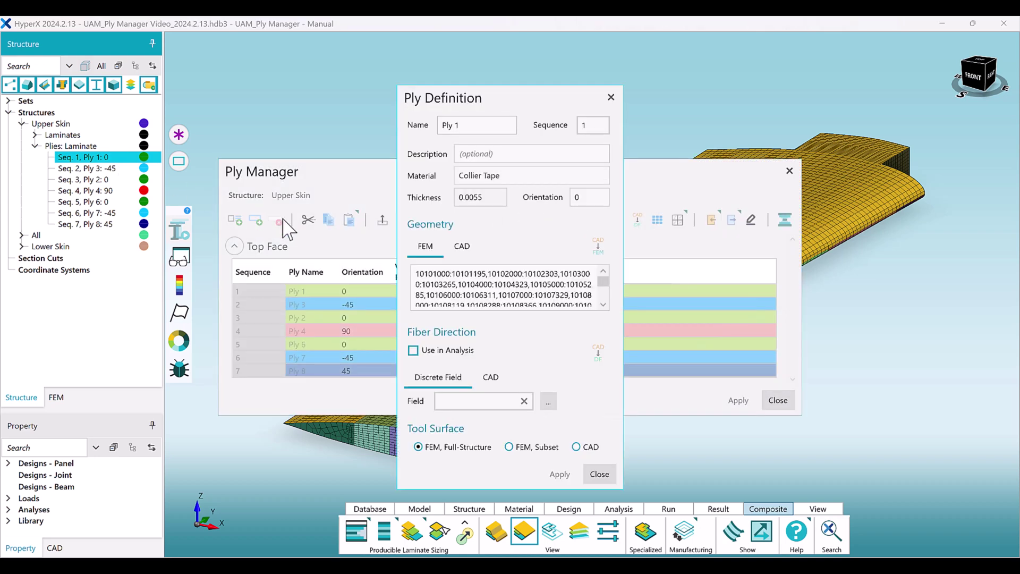
pyautogui.click(611, 98)
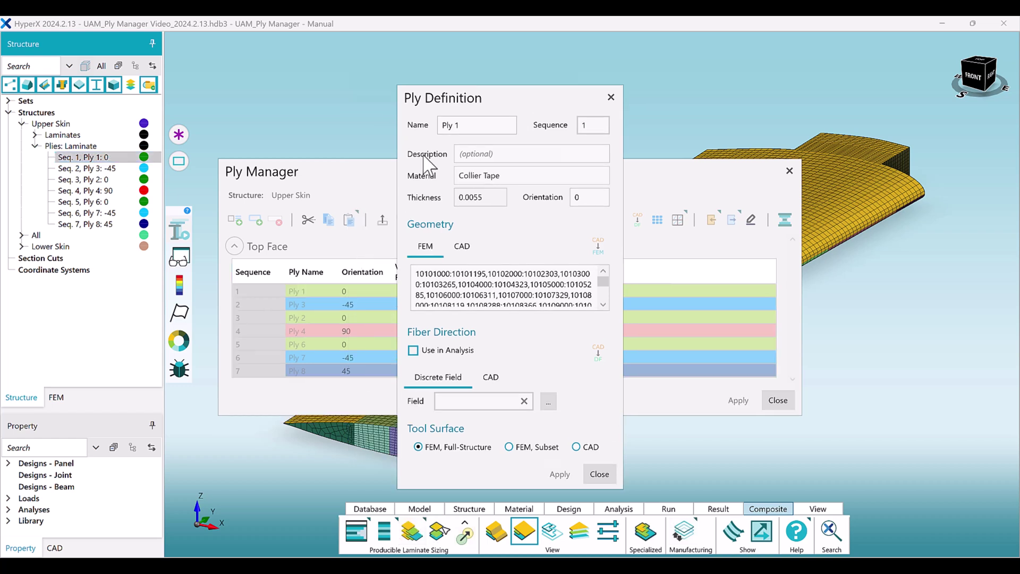
pyautogui.click(611, 97)
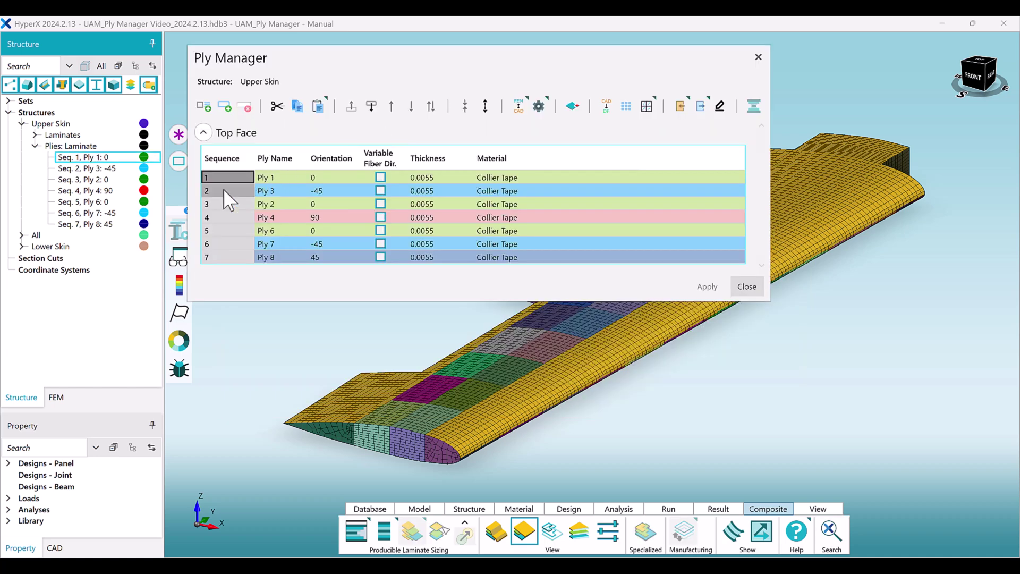
# - Examine the coverage on the wing model of each Upper Skin top-face ply, from sequence 2 through sequence 7
pyautogui.click(223, 190)
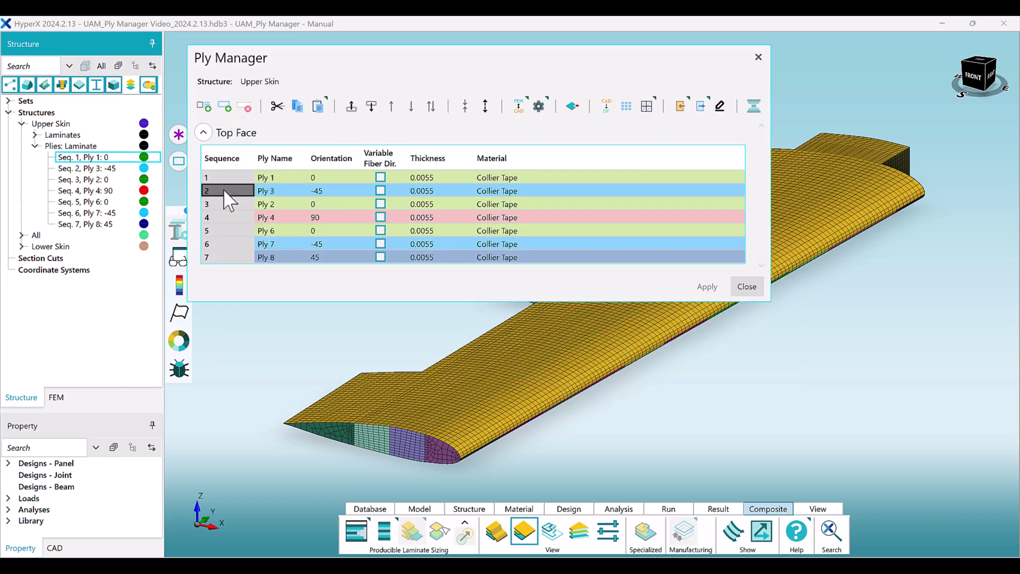
pyautogui.click(219, 203)
pyautogui.click(218, 218)
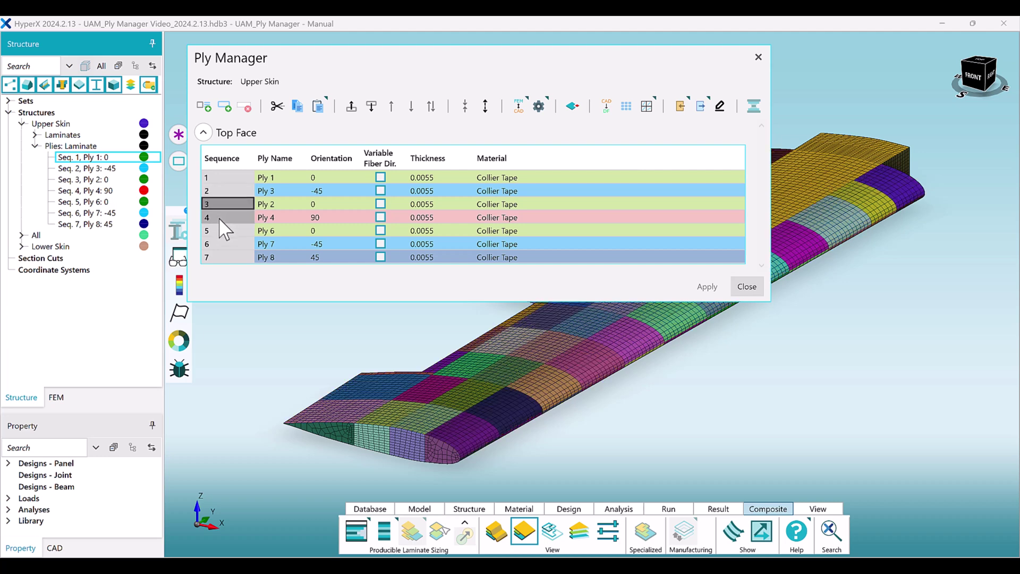
pyautogui.click(217, 231)
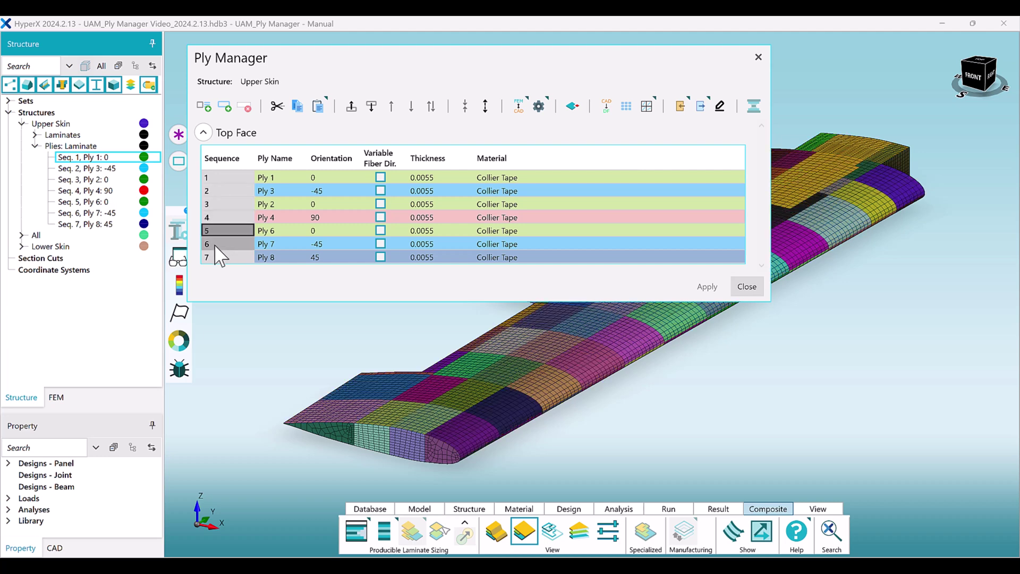
pyautogui.click(218, 244)
pyautogui.click(221, 257)
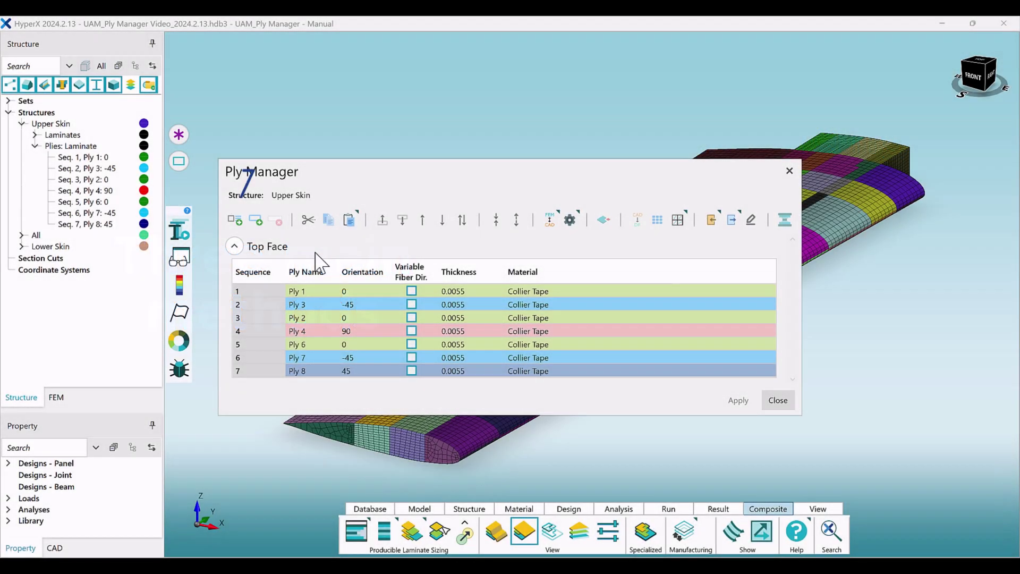
# - Add sequence 8 after sequence 7 in the Upper Skin's top face and insert a new ply in it
pyautogui.click(260, 371)
pyautogui.click(236, 220)
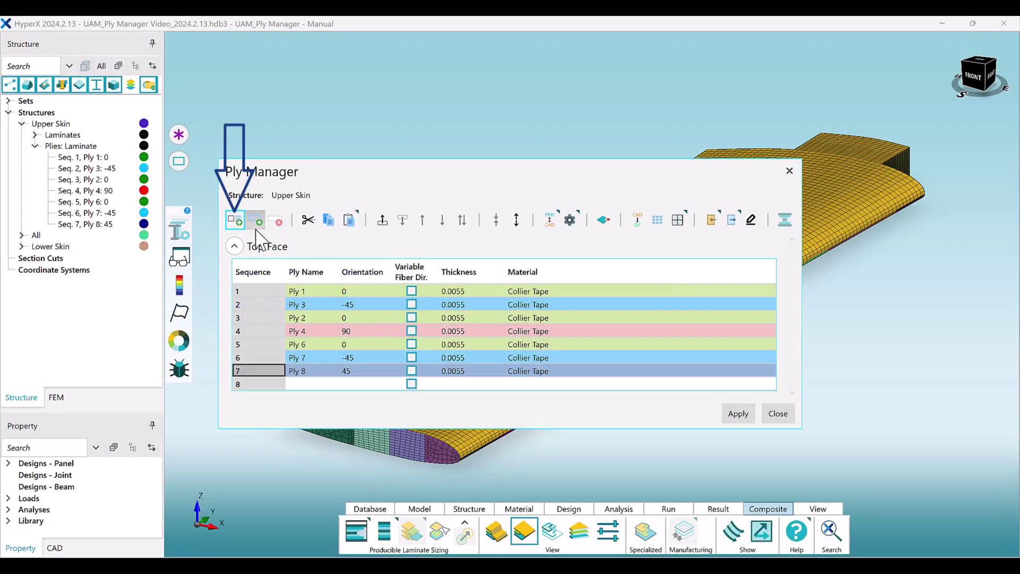
pyautogui.click(251, 383)
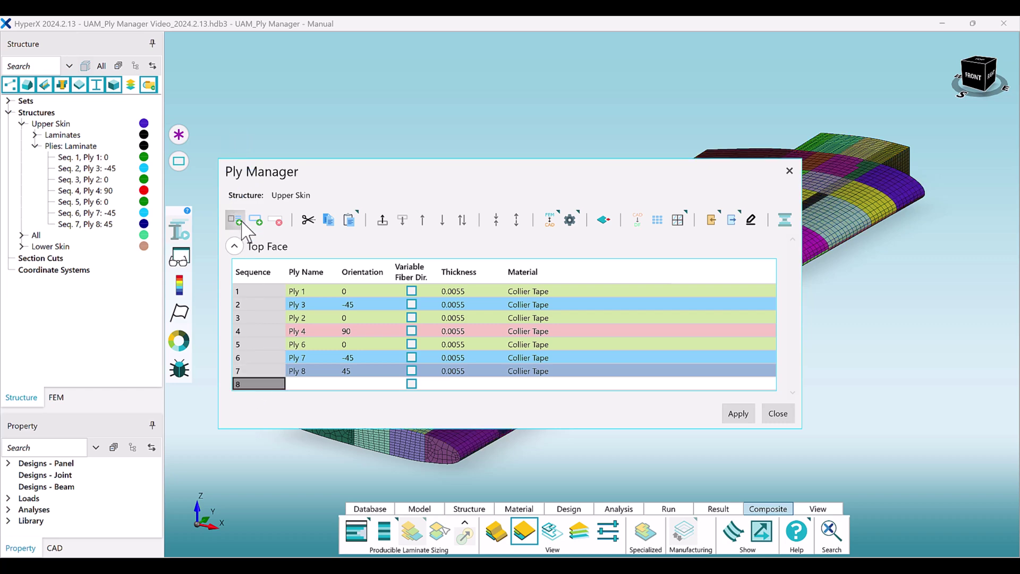
pyautogui.click(256, 220)
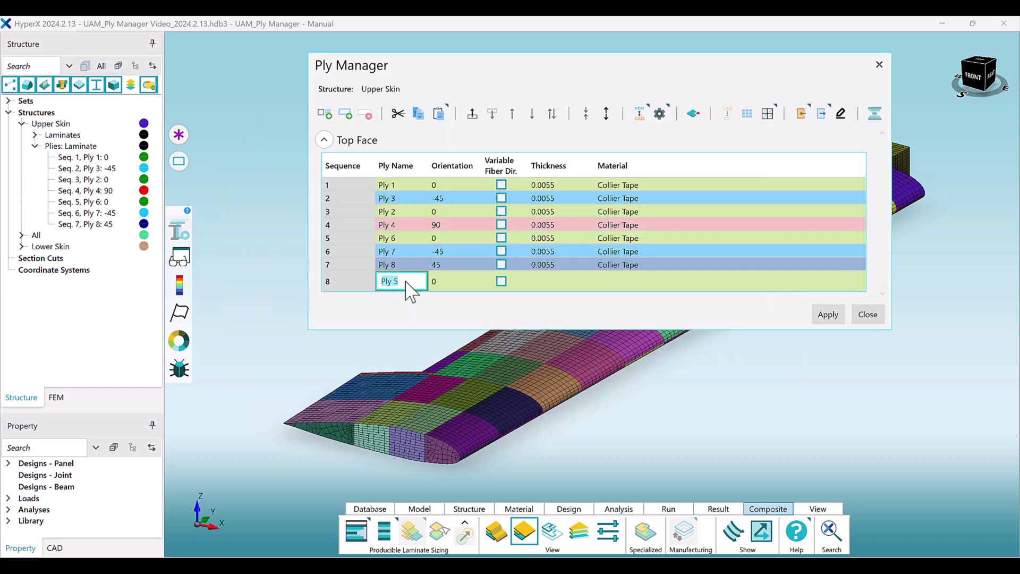
# - Name the new sequence 8 ply "Ply Example" in its definition and assign it the Collier Tape material
pyautogui.doubleClick(410, 282)
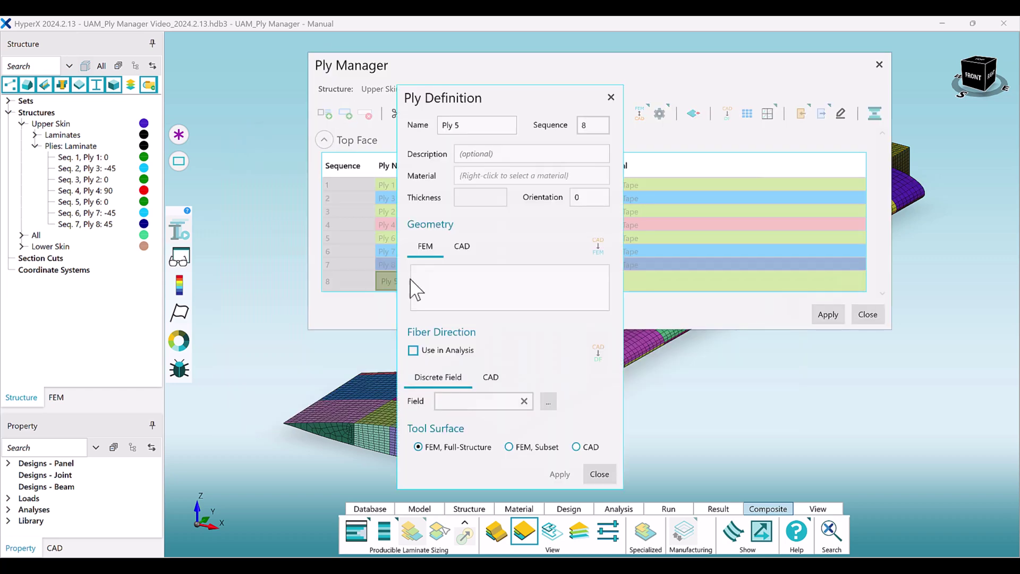
pyautogui.tripleClick(488, 122)
pyautogui.write('Ply Examp')
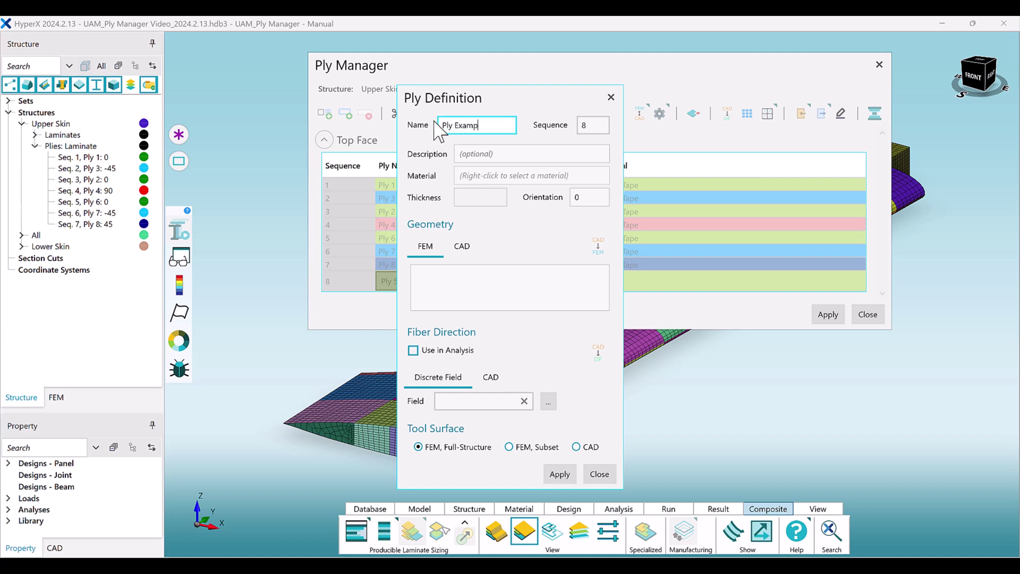
pyautogui.write('le')
pyautogui.rightClick(465, 182)
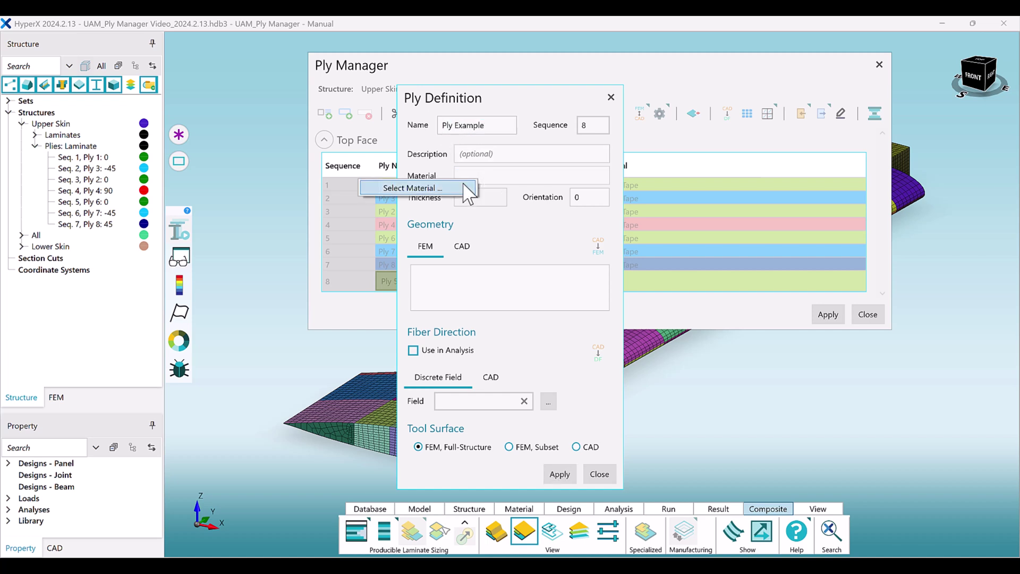
pyautogui.click(458, 188)
pyautogui.click(434, 340)
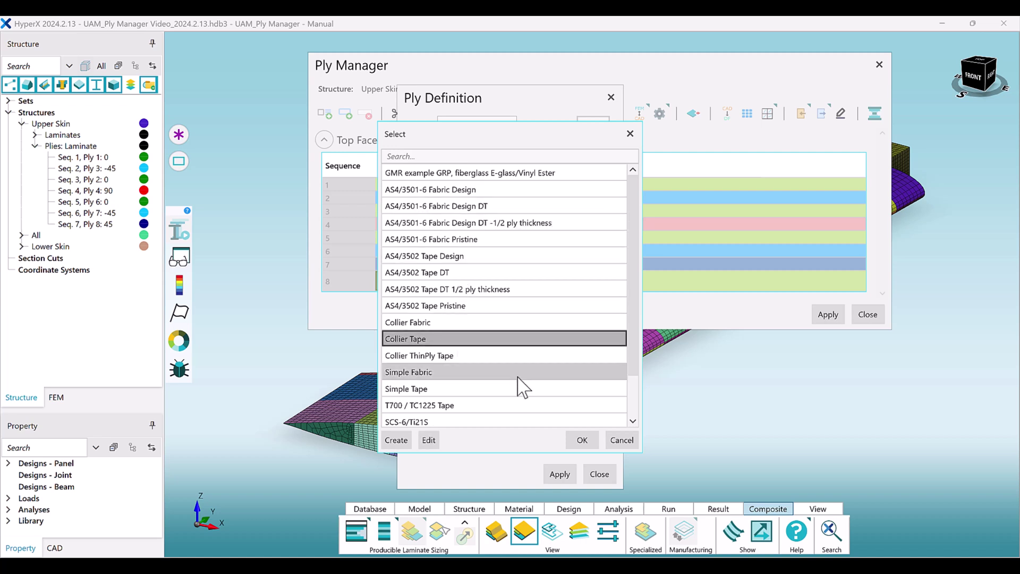
pyautogui.click(582, 440)
# - Pick upper-skin elements 10113217, 10113228:10113229, 10113240 and 10113254 as Ply Example's FEM geometry and apply the definition
pyautogui.click(449, 277)
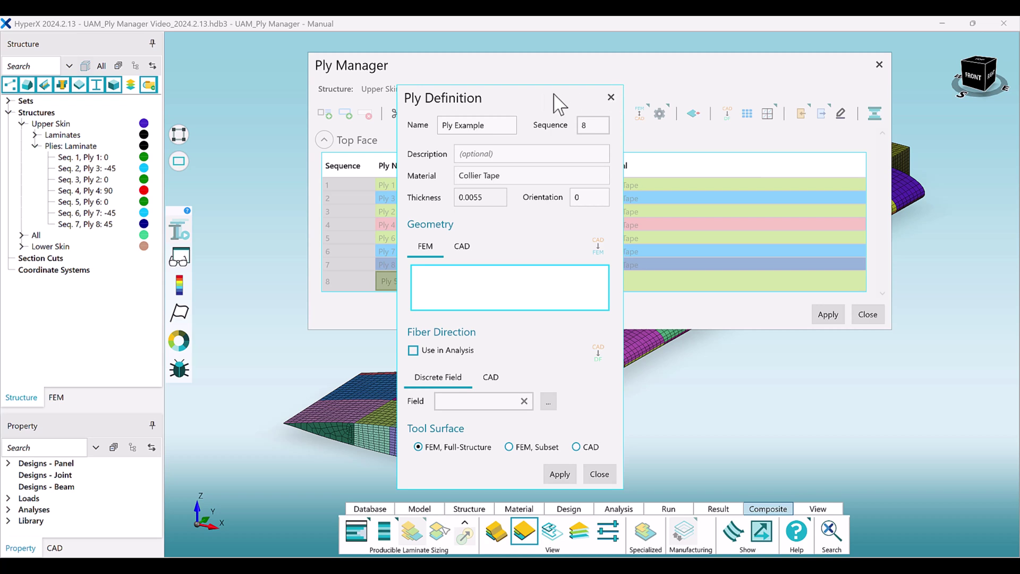
pyautogui.moveTo(558, 104); pyautogui.dragTo(713, 86)
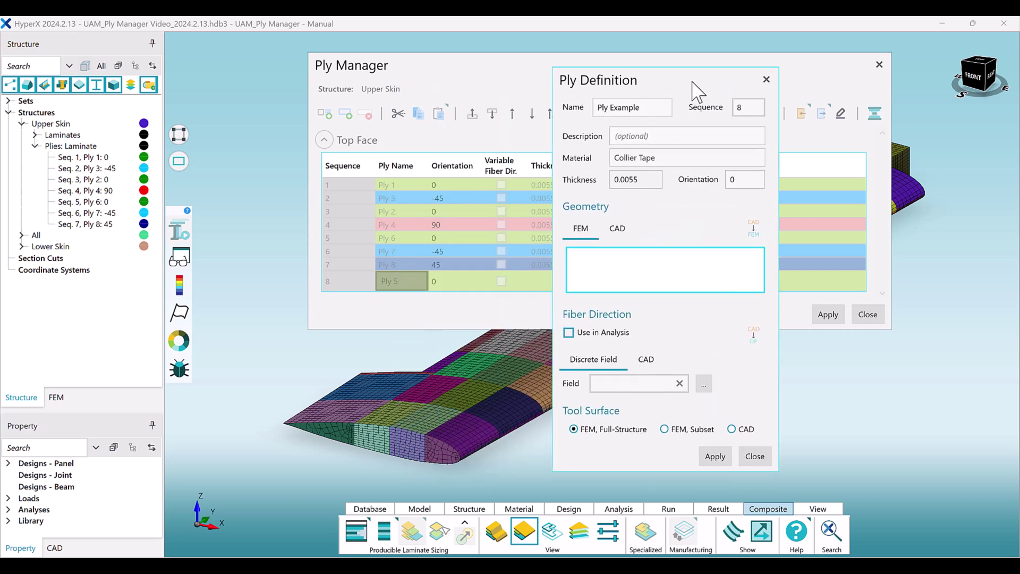
pyautogui.click(394, 403)
pyautogui.click(399, 404)
pyautogui.click(404, 405)
pyautogui.click(403, 403)
pyautogui.click(407, 404)
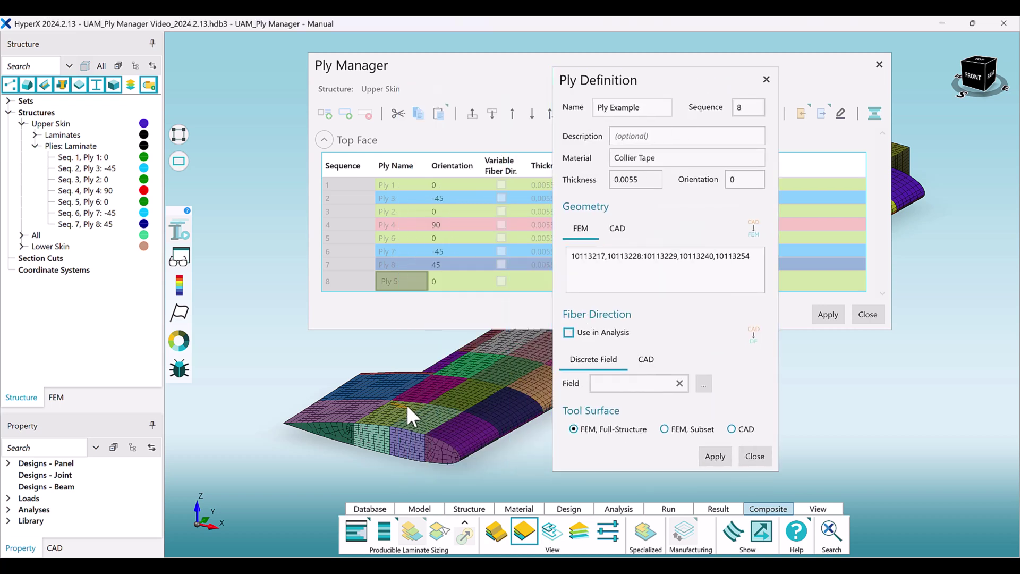
pyautogui.click(407, 404)
pyautogui.click(714, 456)
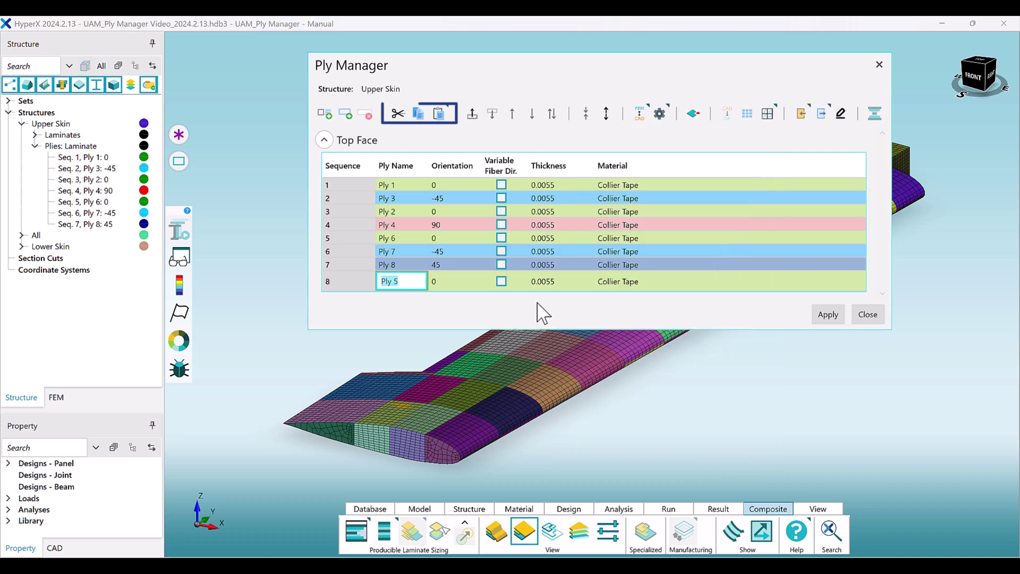
pyautogui.write('Ply Example')
pyautogui.press('Tab')
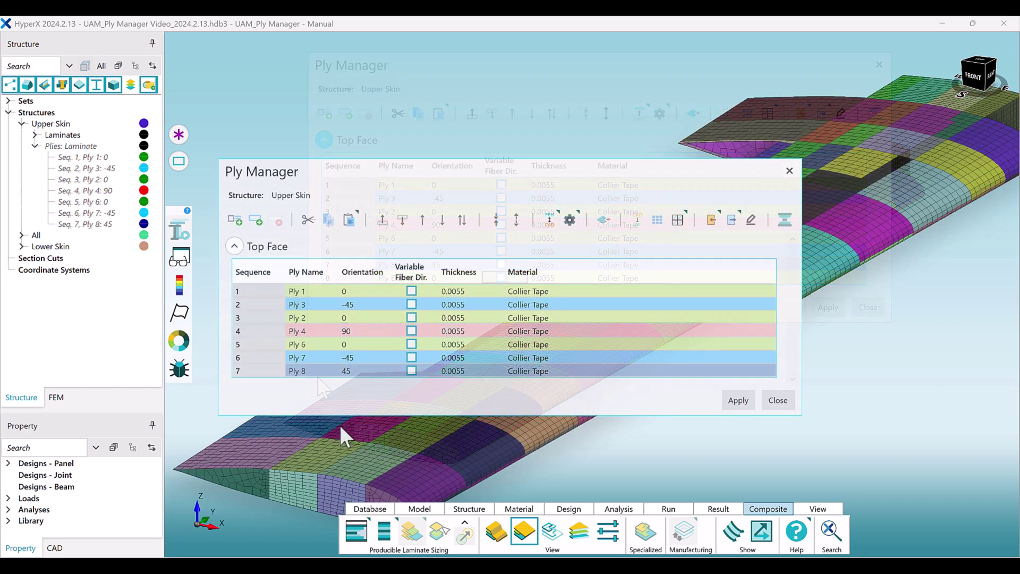
# - Rename the sequence 7 ply as Ply 9 in its definition and apply the change in the Ply Manager
pyautogui.doubleClick(309, 370)
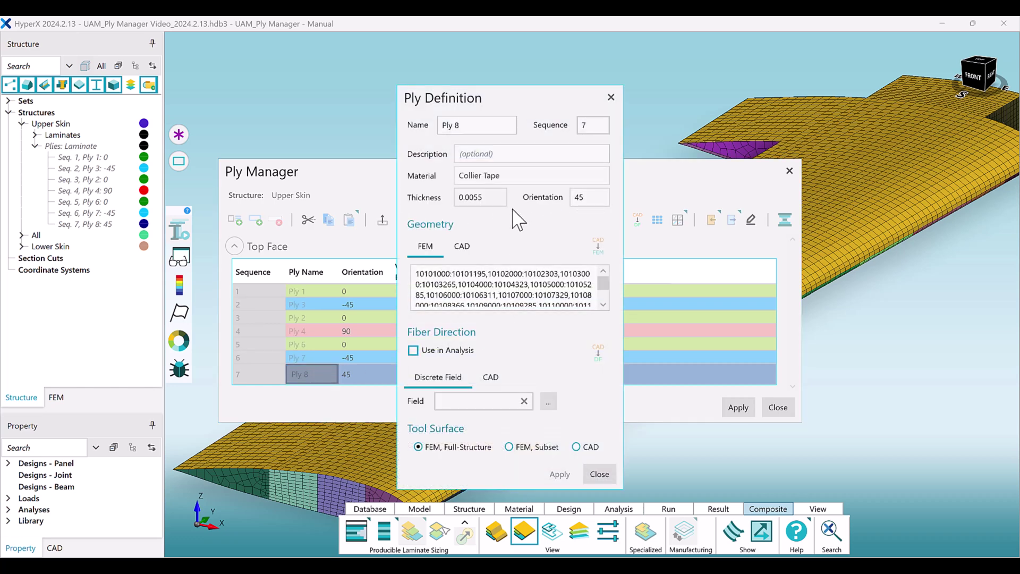
pyautogui.click(460, 126)
pyautogui.press('BackSpace')
pyautogui.write('9')
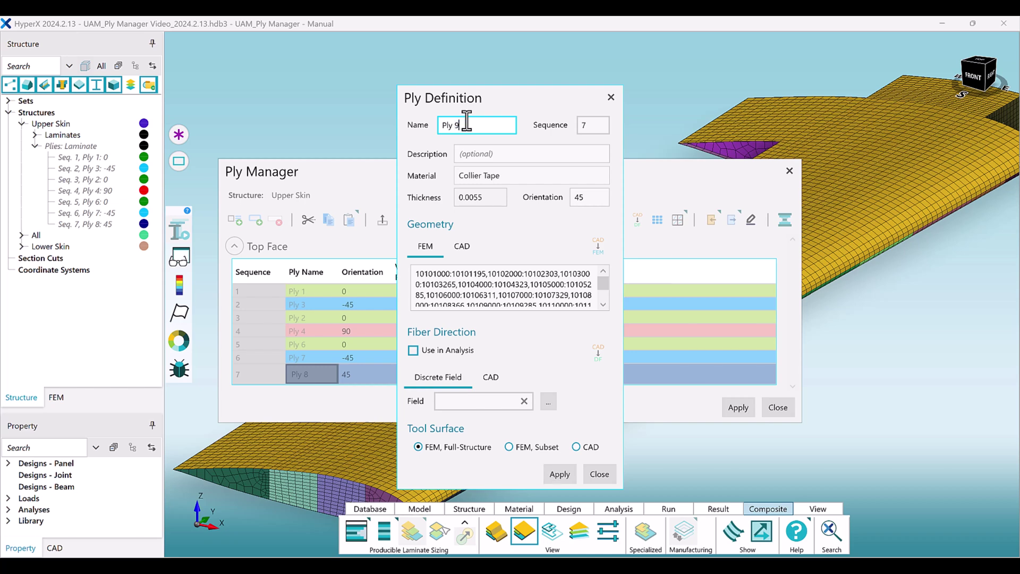
pyautogui.click(555, 471)
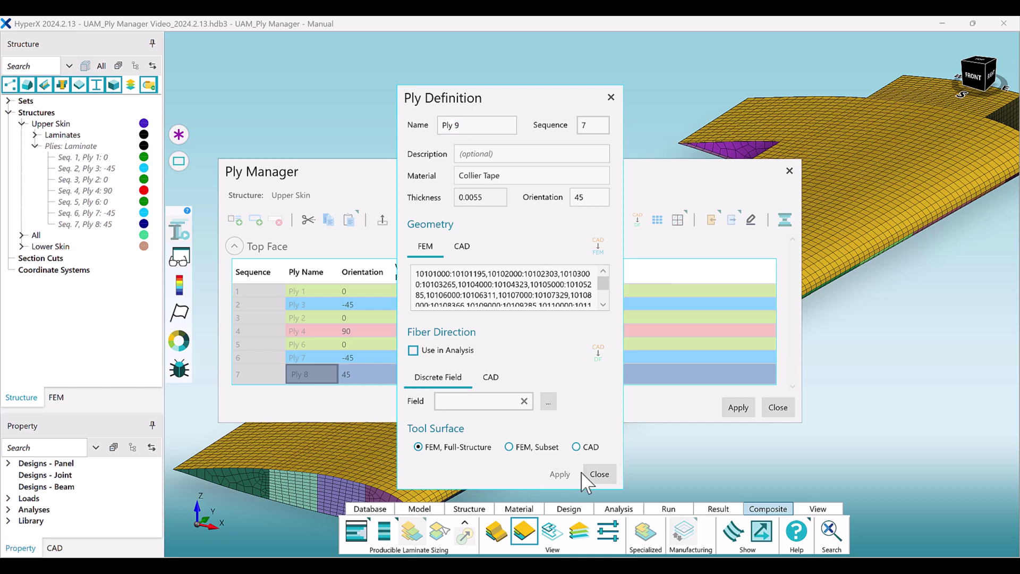
pyautogui.click(595, 471)
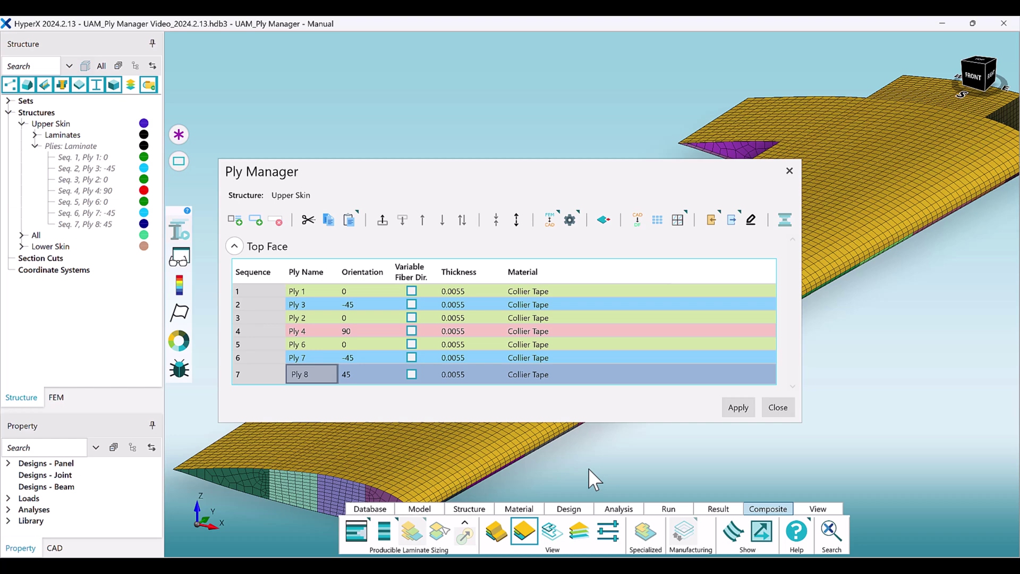
pyautogui.click(742, 413)
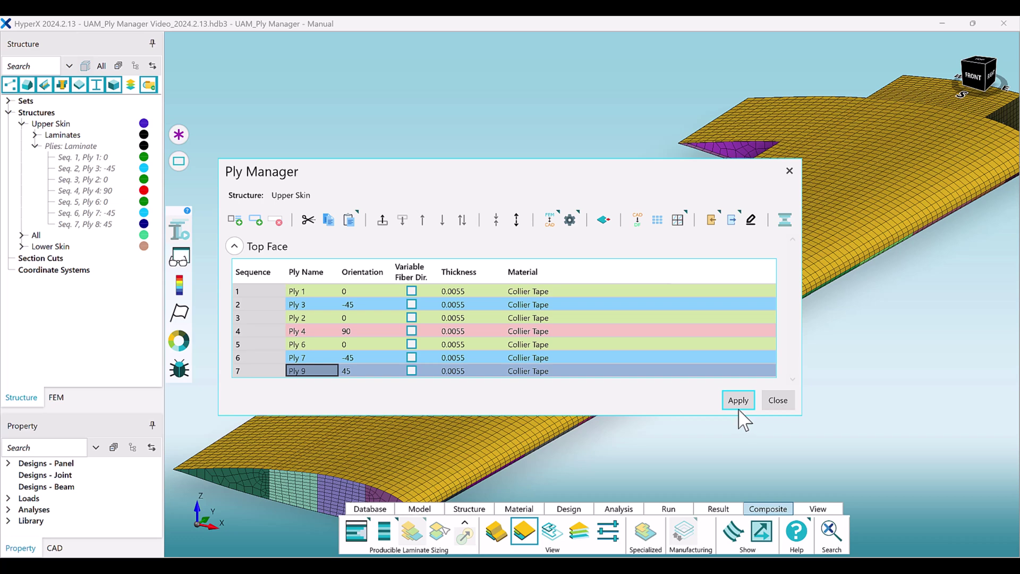
pyautogui.click(739, 407)
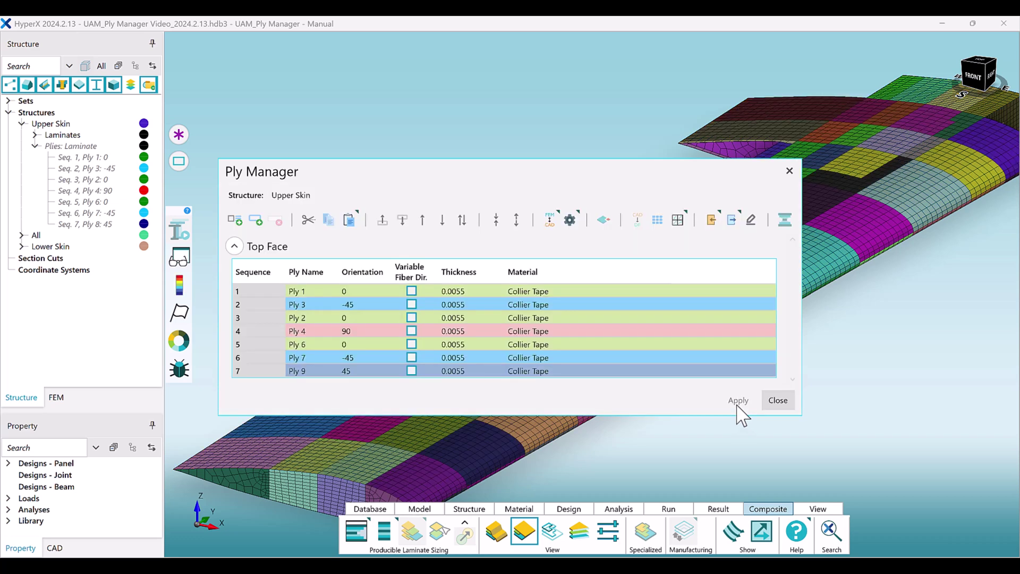